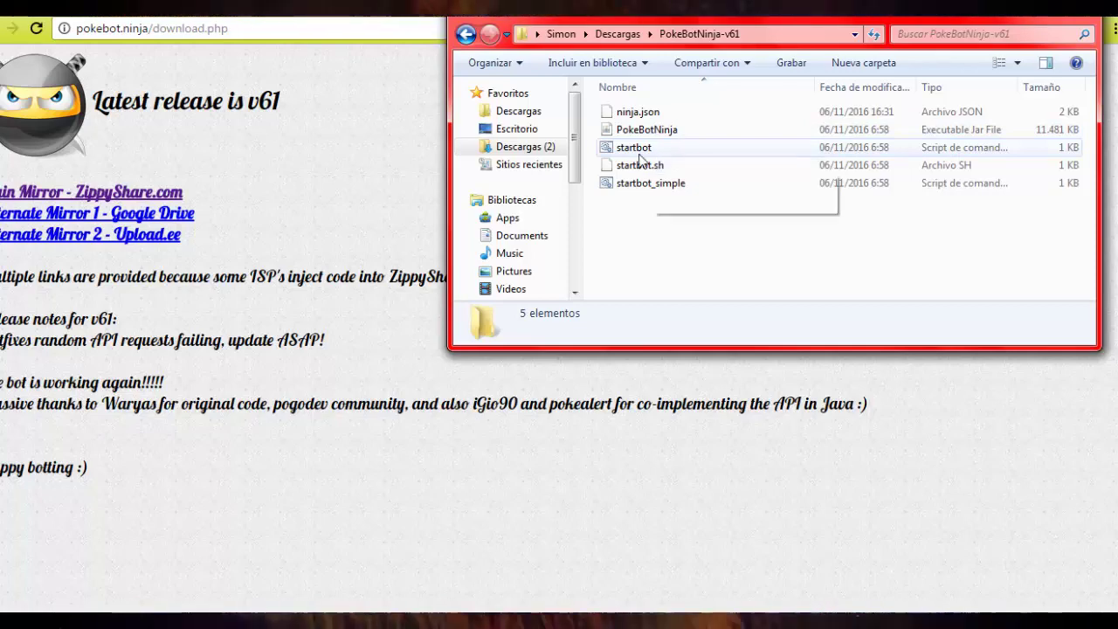
- Look over the Java SE Development Kit 8u111 and 8u112 download lists on Oracle's page
left_click(407, 192)
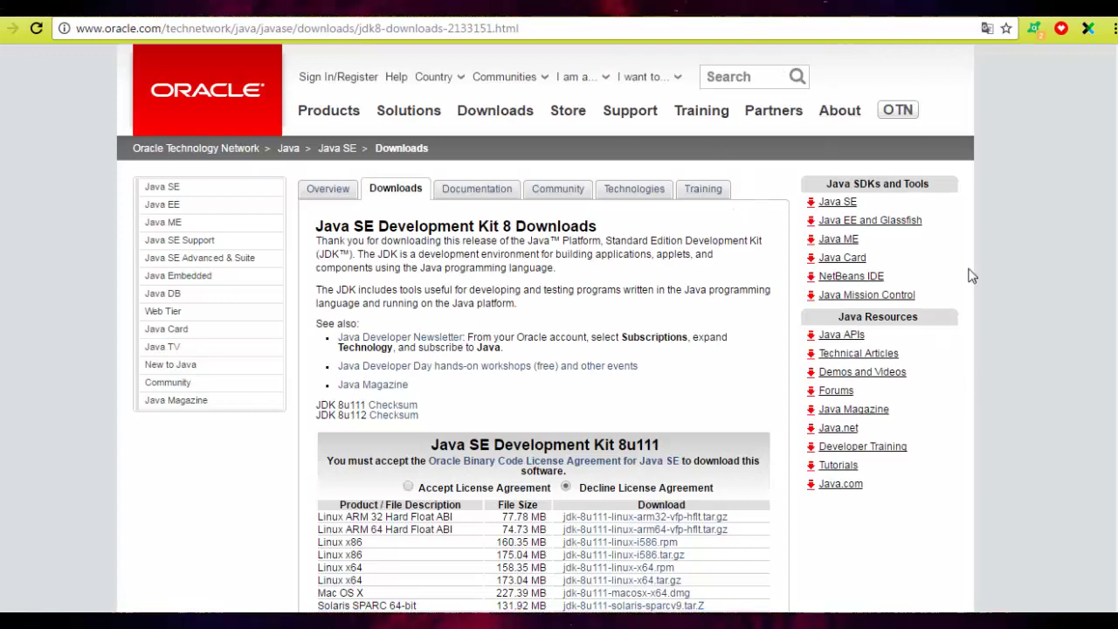
scroll(957, 292, "down", 4)
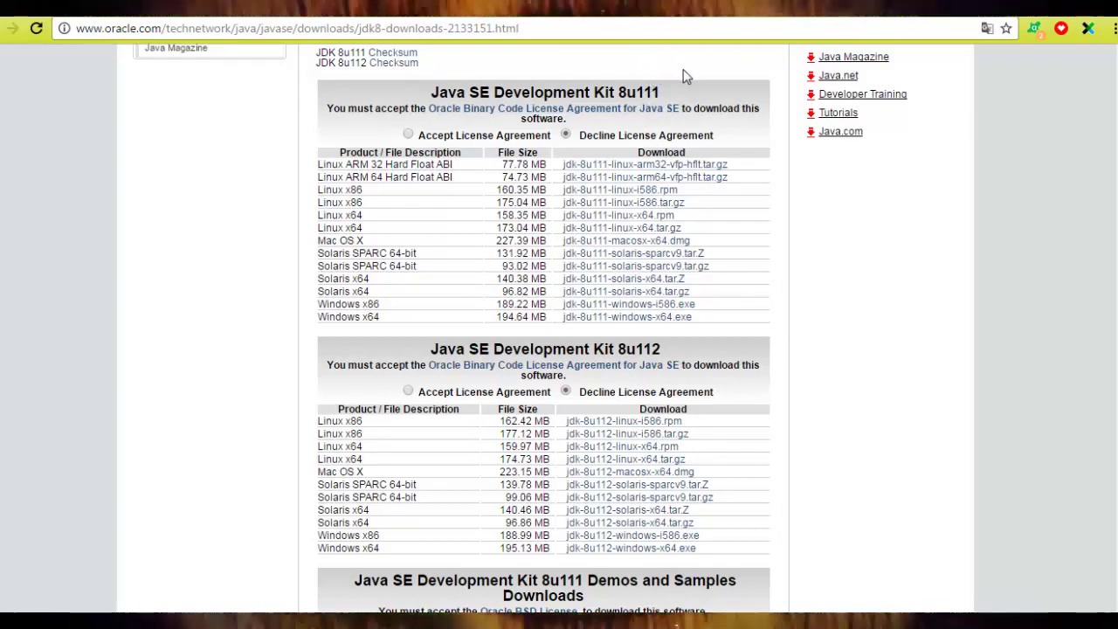
- Switch to the PokeBotNinja-v61 folder and launch the PokeBotNinja executable Jar file
key("alt+Tab")
left_click(739, 131)
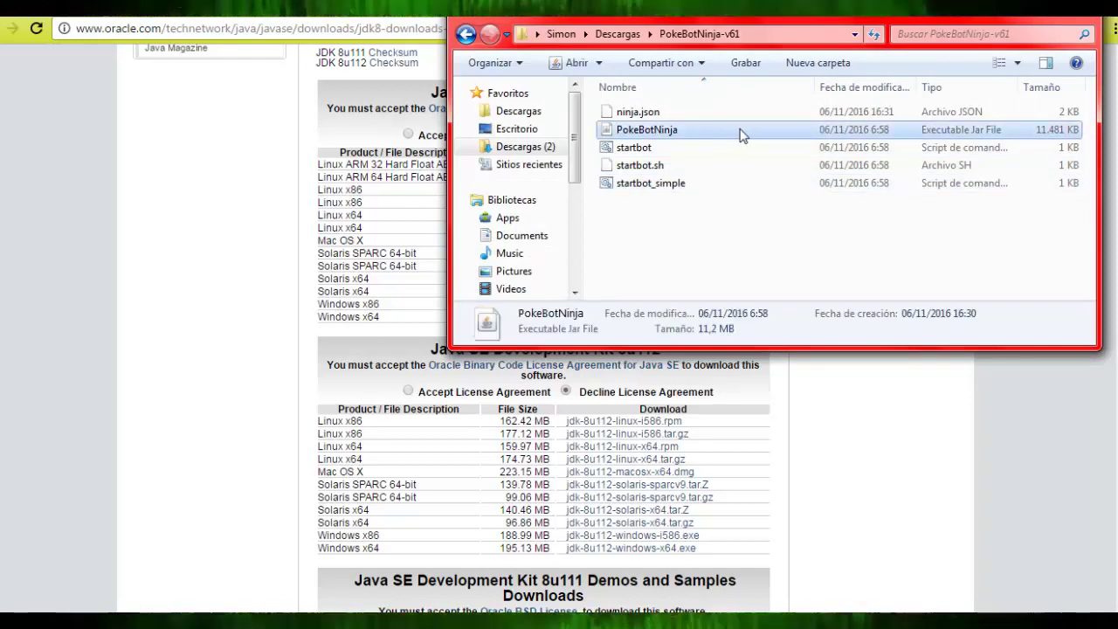
right_click(741, 131)
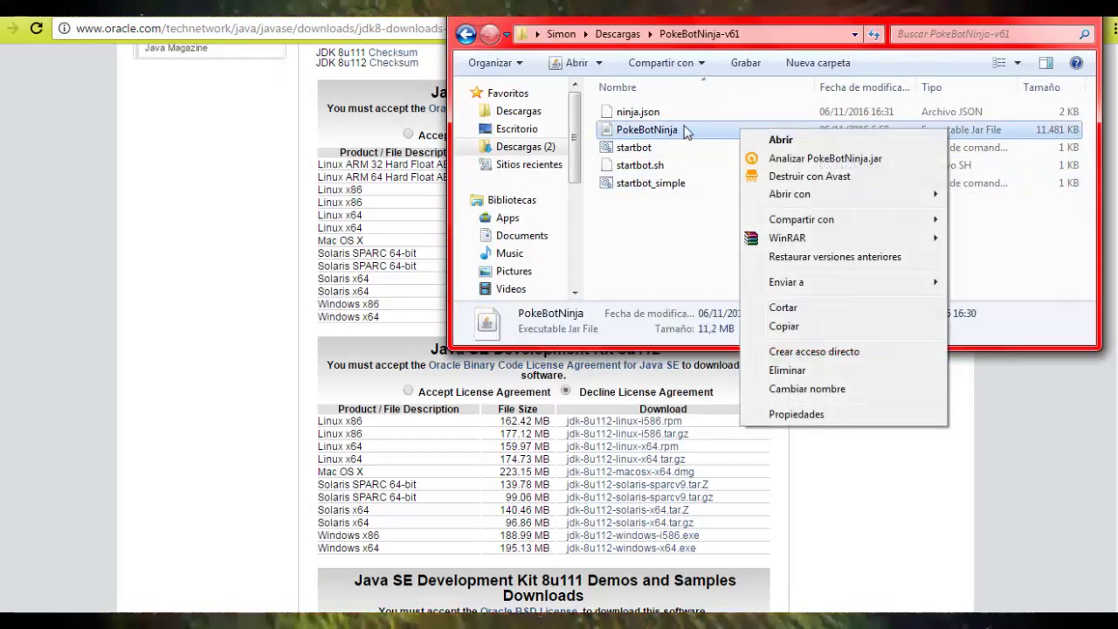
left_click(782, 141)
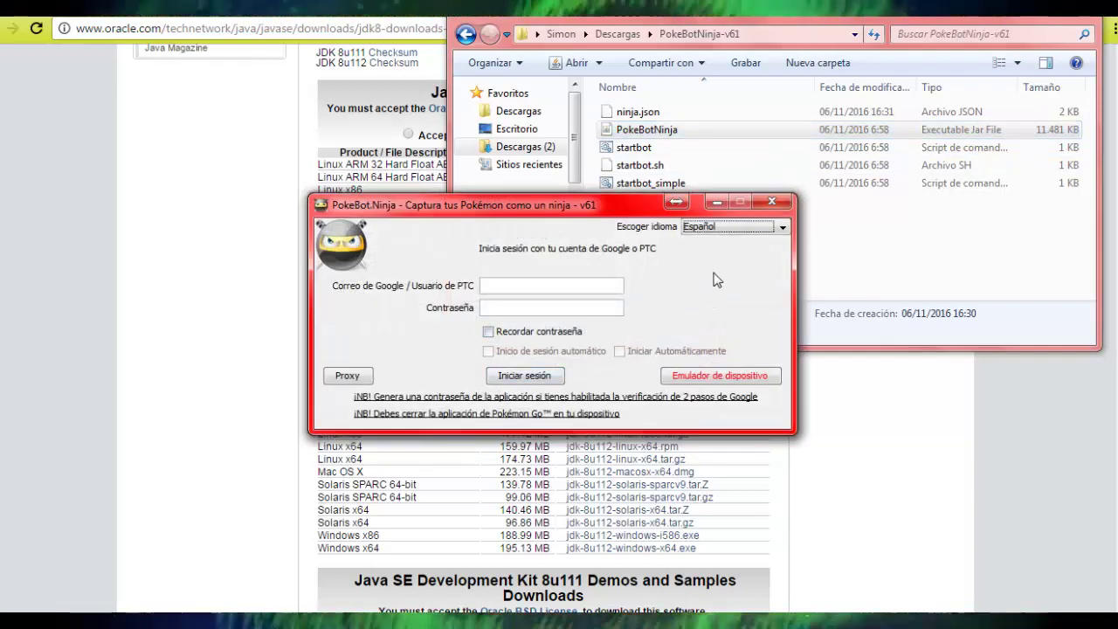
- Choose Español as the bot's interface language
left_click(734, 226)
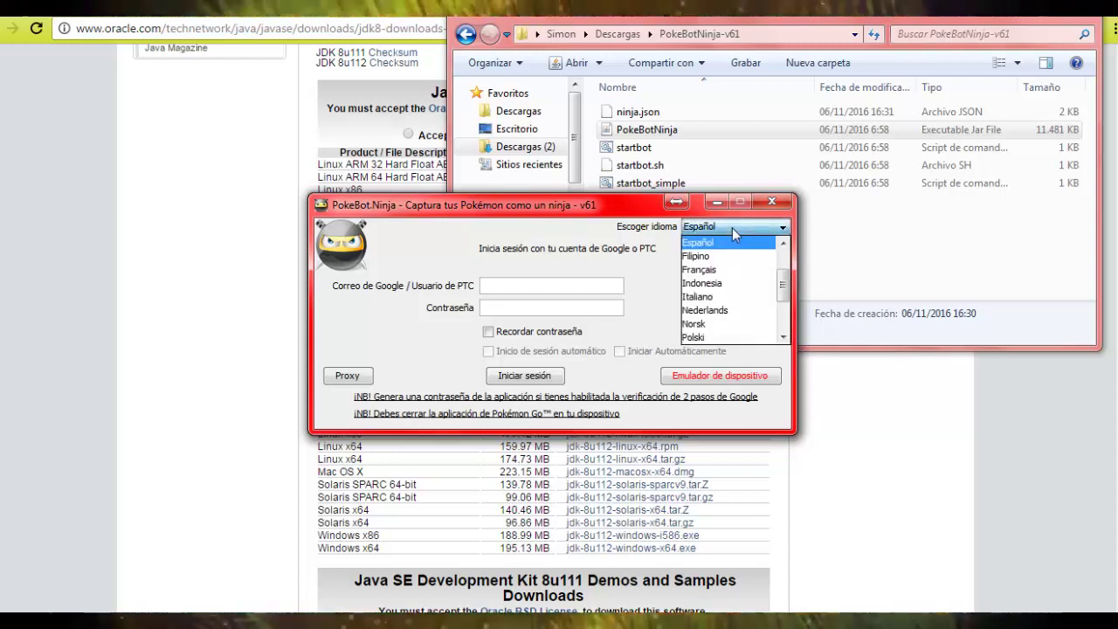
left_click_drag(783, 284, 804, 260)
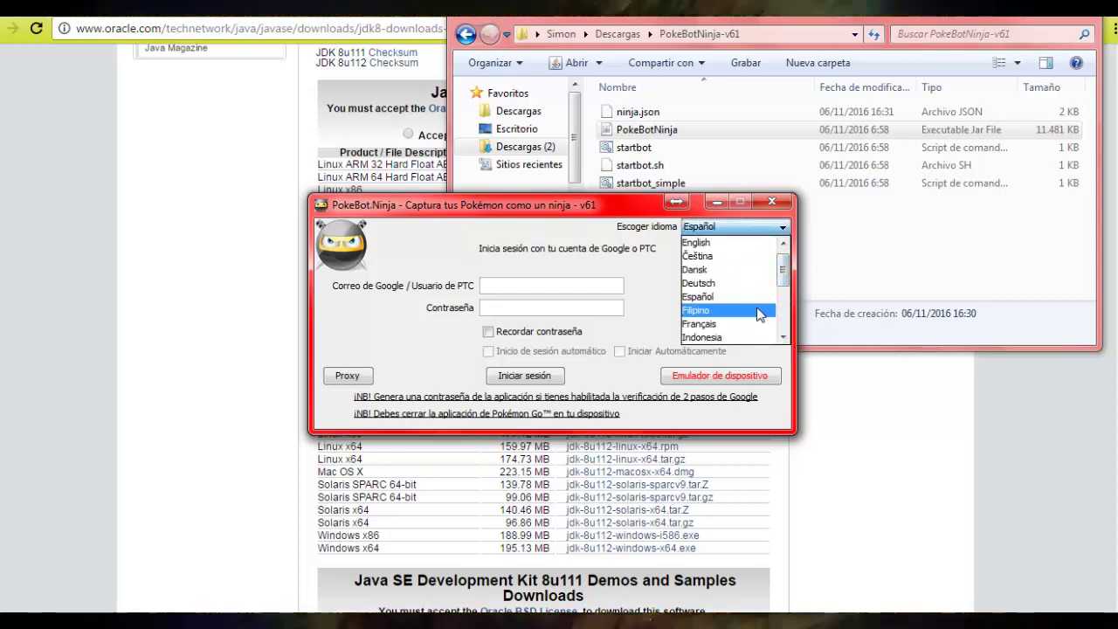
left_click(710, 299)
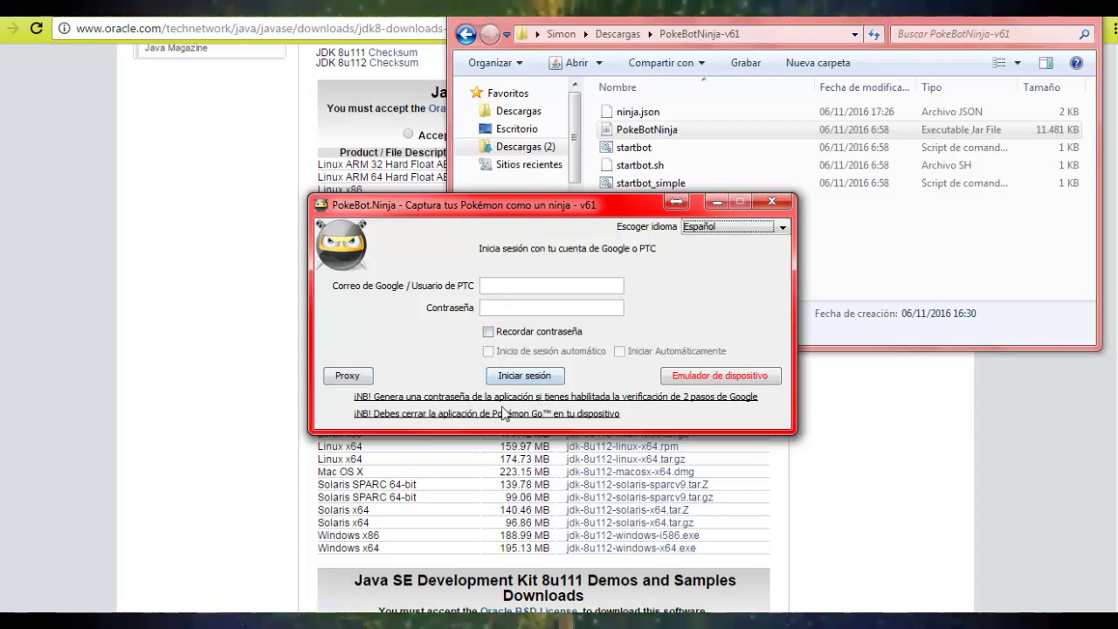
- Open the bot's proxy configuration, review the proxies on freeproxylists.net, and close the configuration without entering anything
left_click(349, 376)
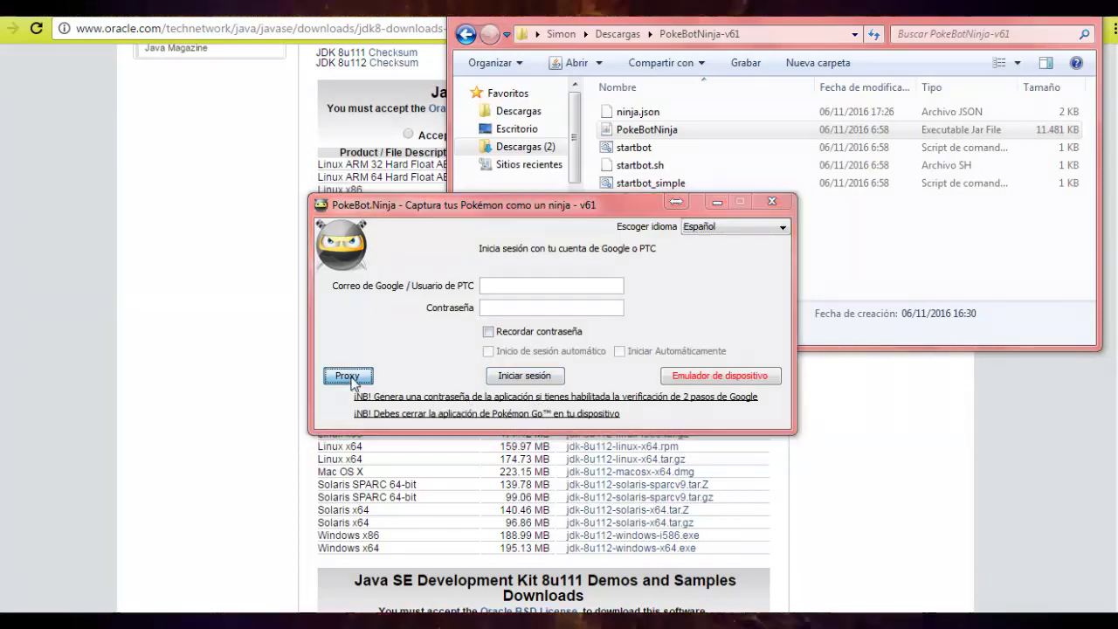
left_click_drag(581, 244, 935, 227)
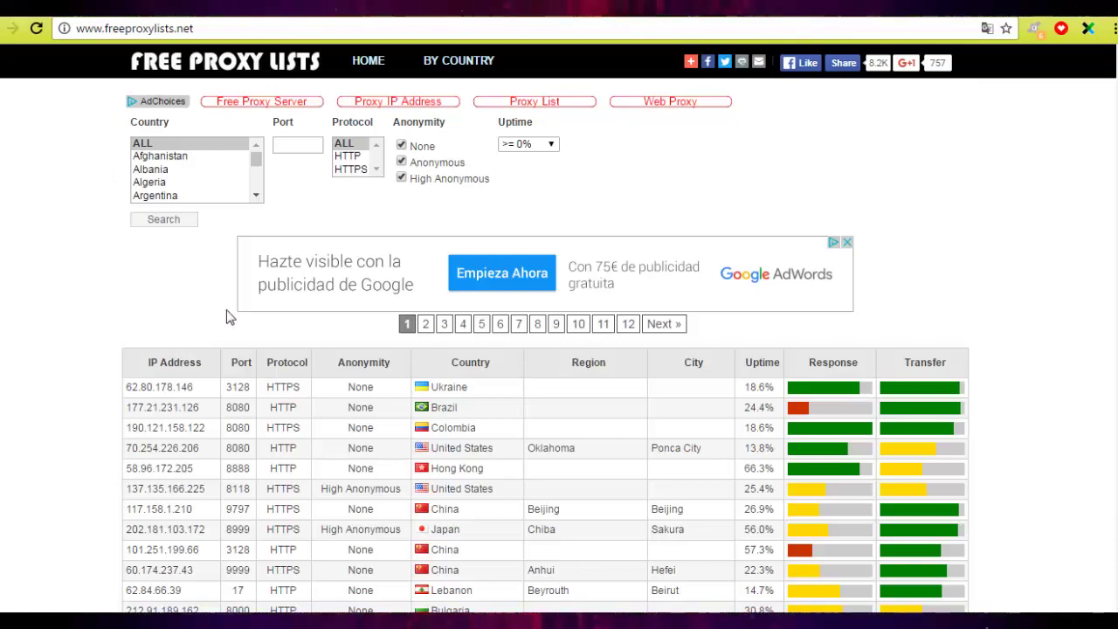
scroll(943, 239, "down", 4)
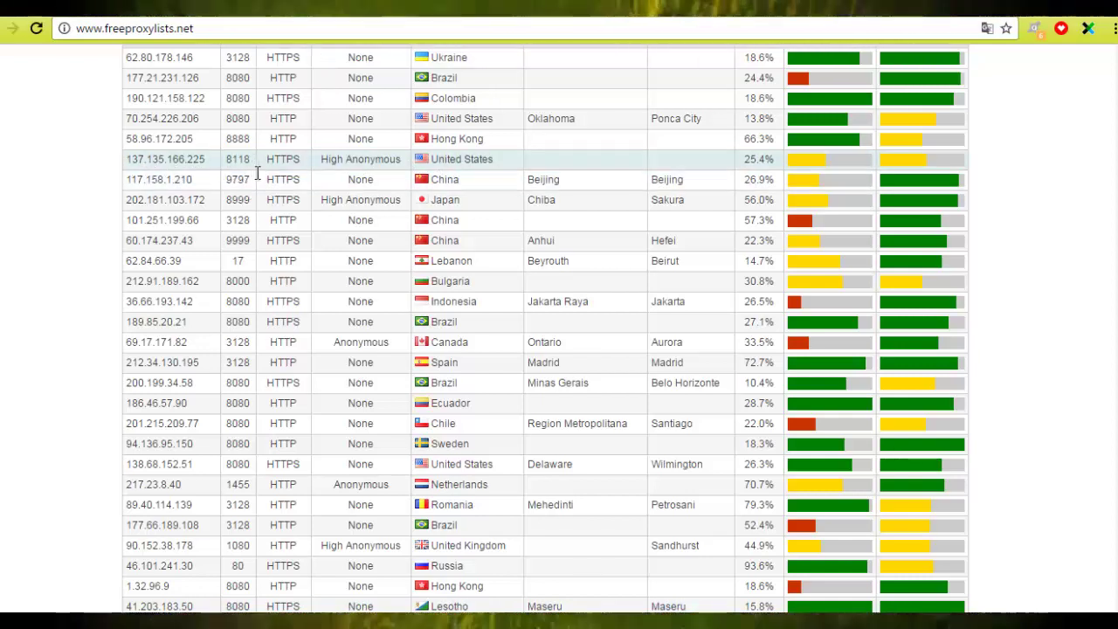
key("alt+Tab")
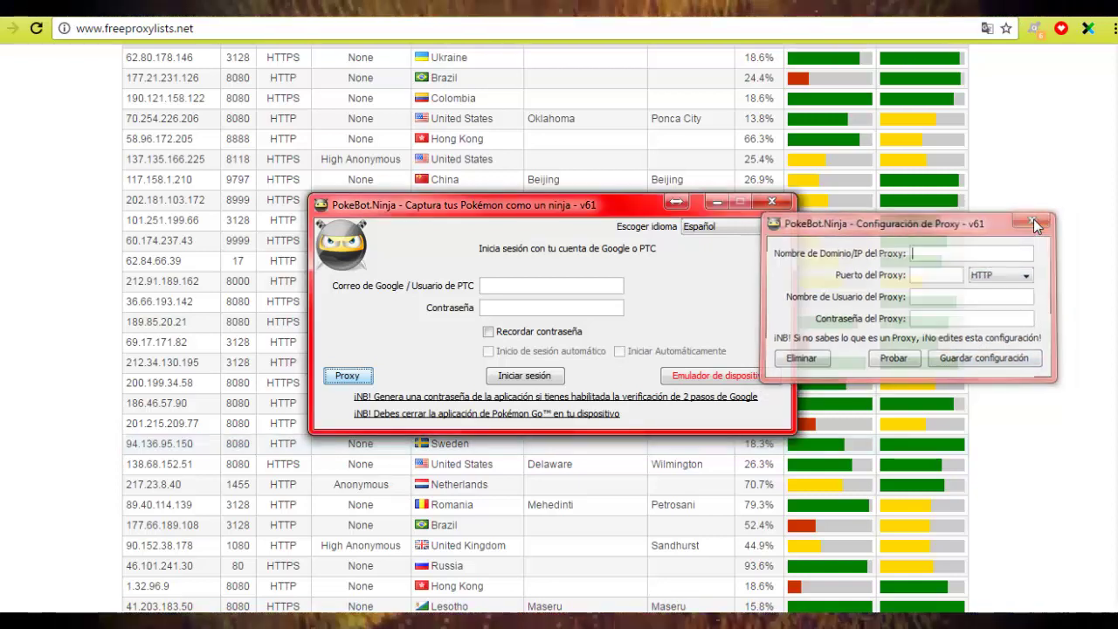
left_click(1035, 219)
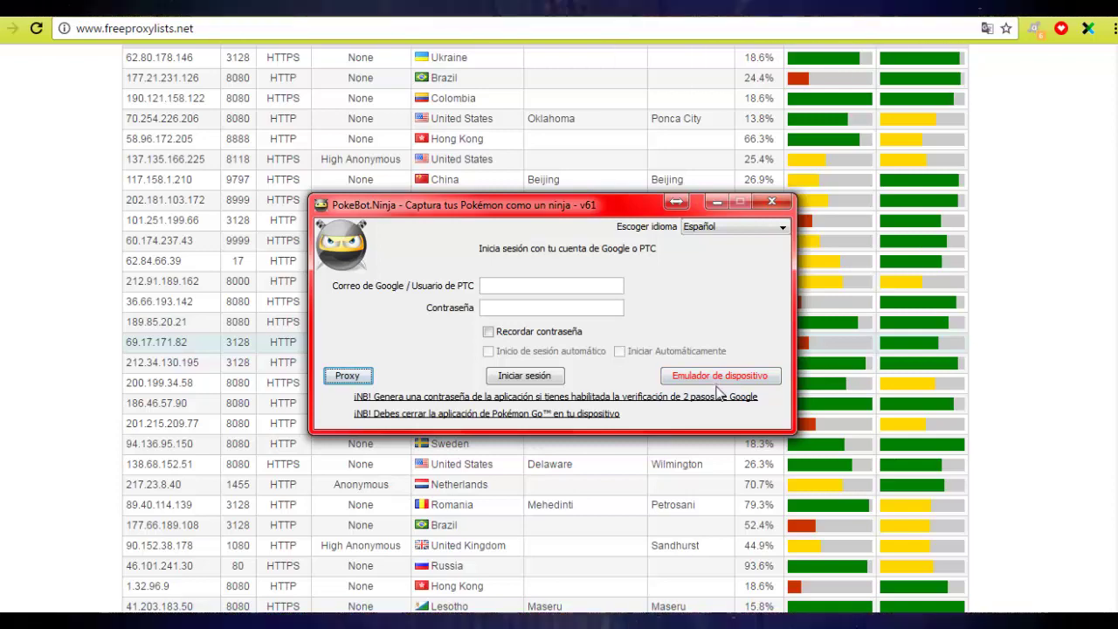
- Open the device data emulator and browse its list of example devices
left_click(718, 377)
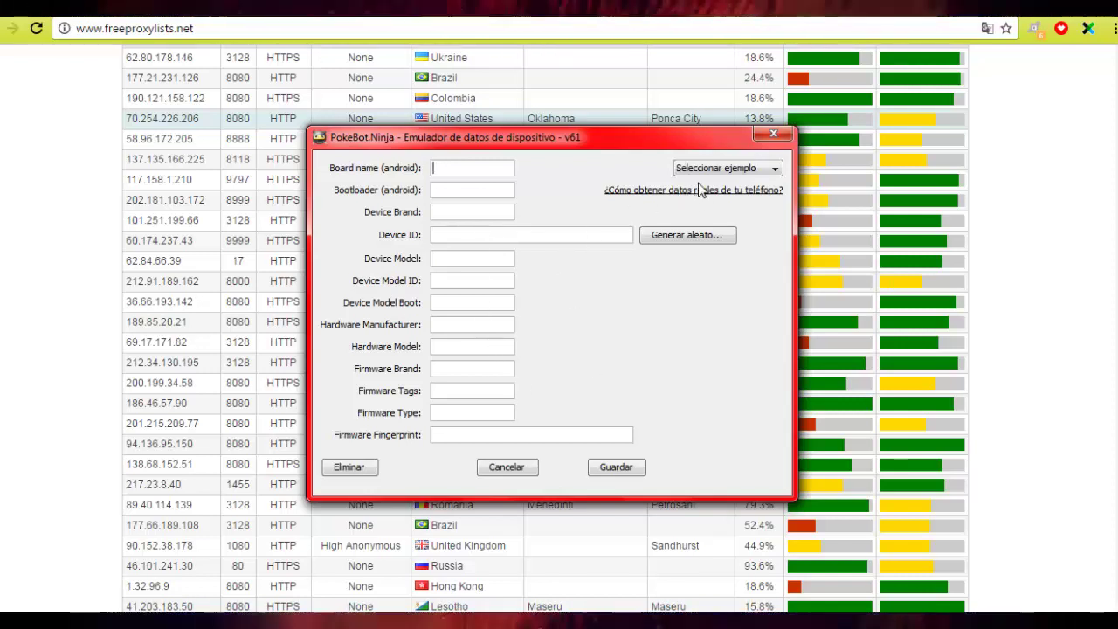
left_click(727, 168)
scroll(774, 208, "down", 4)
scroll(773, 208, "up", 4)
left_click(613, 151)
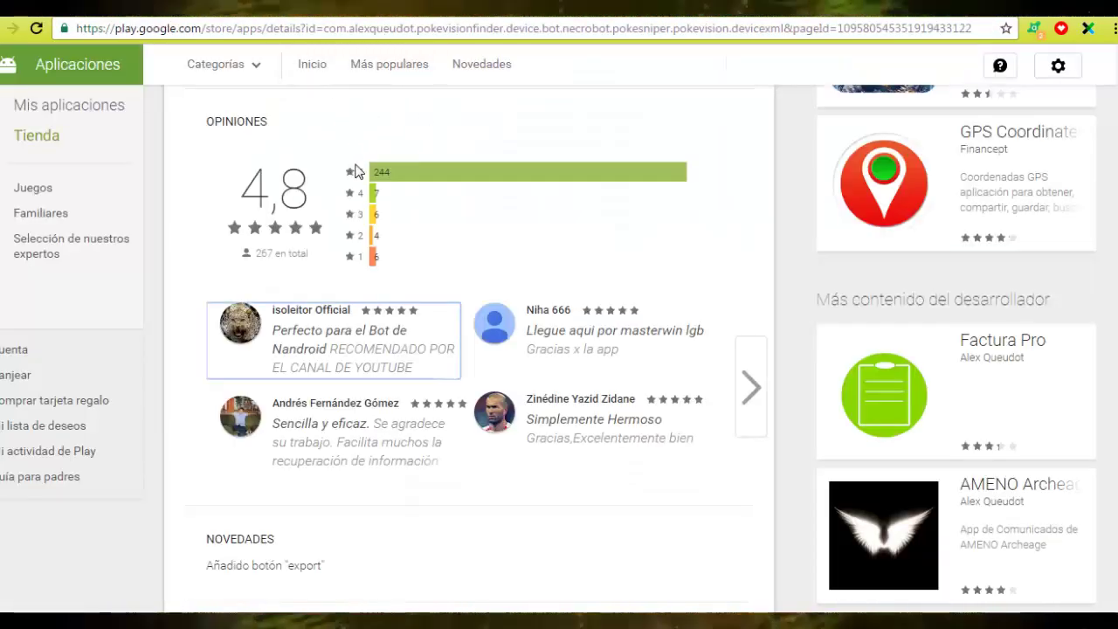
- Examine the Pok Device Info page on Google Play and enlarge its screenshot of the device data
scroll(750, 389, "up", 10)
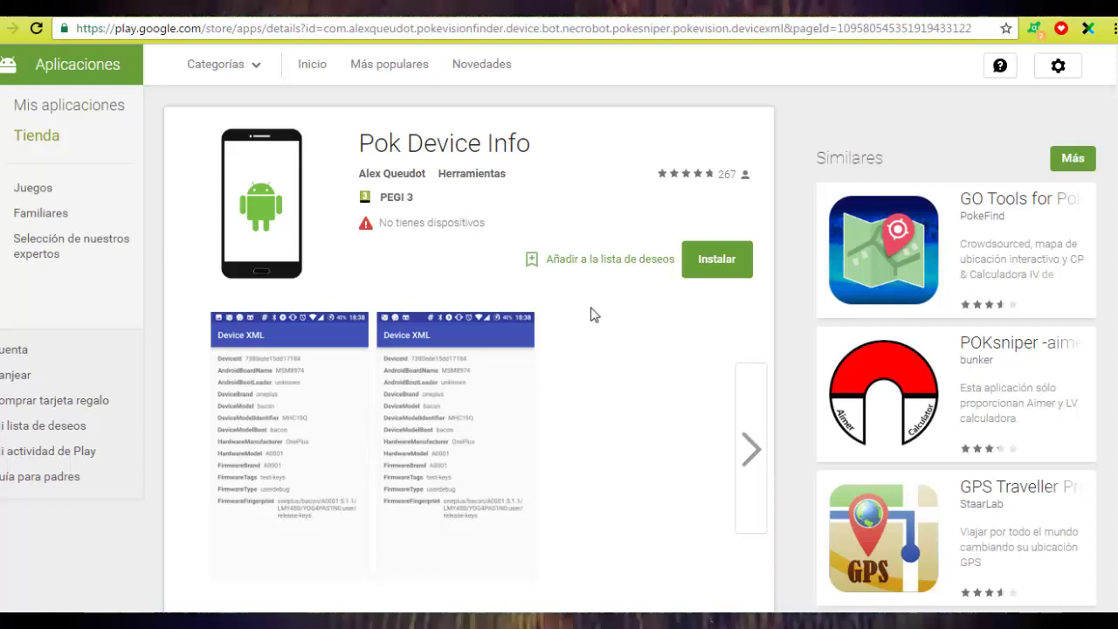
left_click(443, 428)
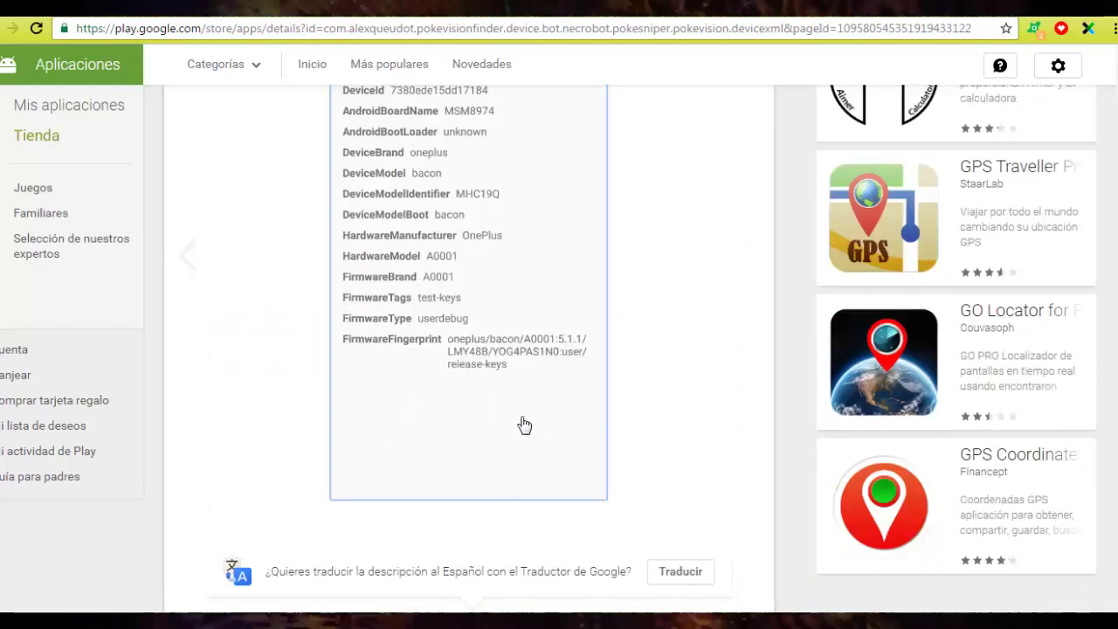
scroll(563, 348, "up", 1)
scroll(1110, 230, "up", 1)
scroll(1110, 230, "down", 1)
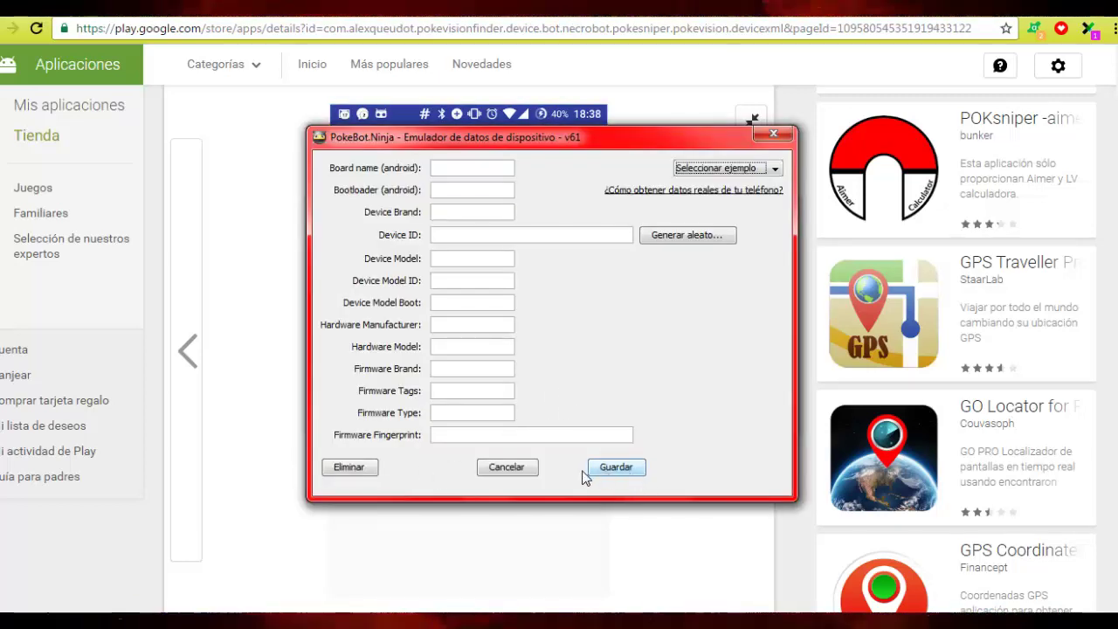
- Save the device emulator form with its fields blank and sign in with the account's e-mail or username and password
left_click(592, 473)
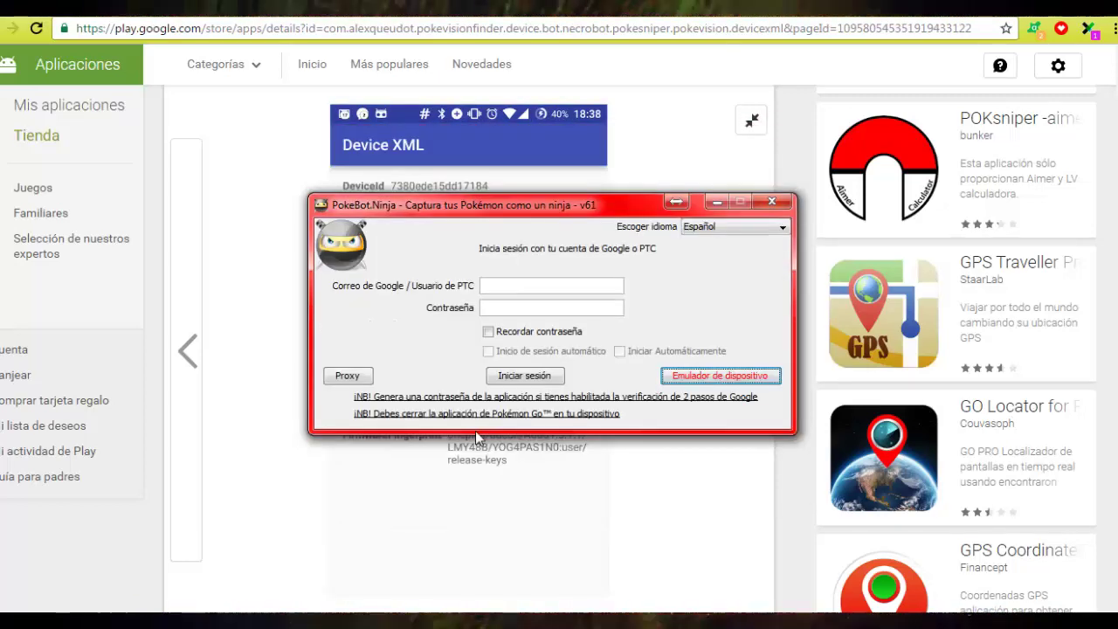
left_click(491, 289)
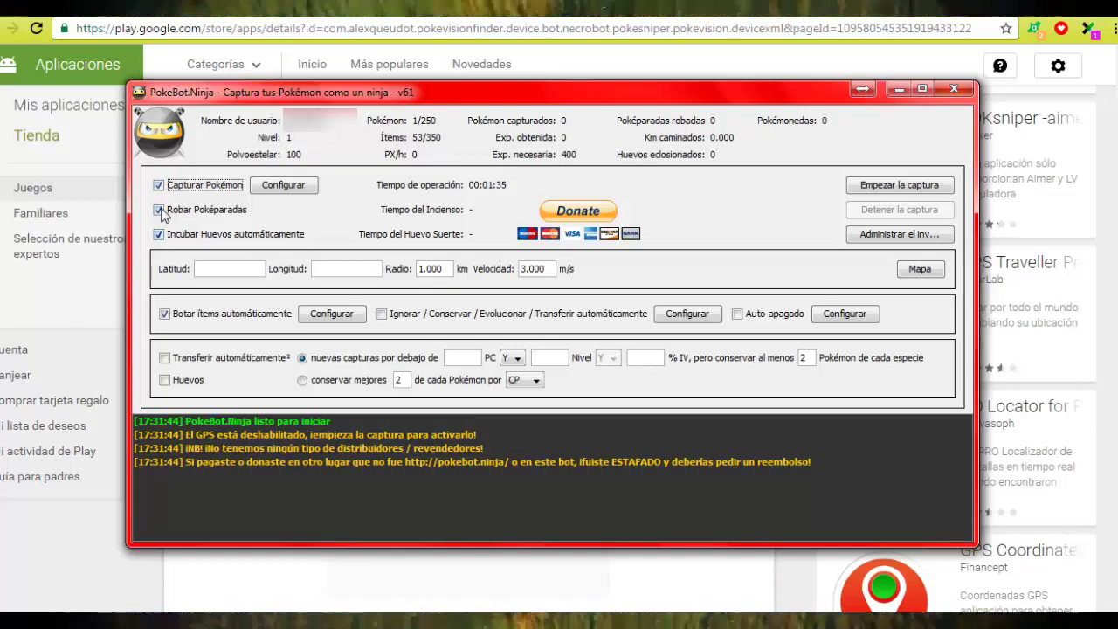
- Examine the per-Pokémon ball and Razzberry thresholds in the capture configuration and close it without changes
left_click(284, 191)
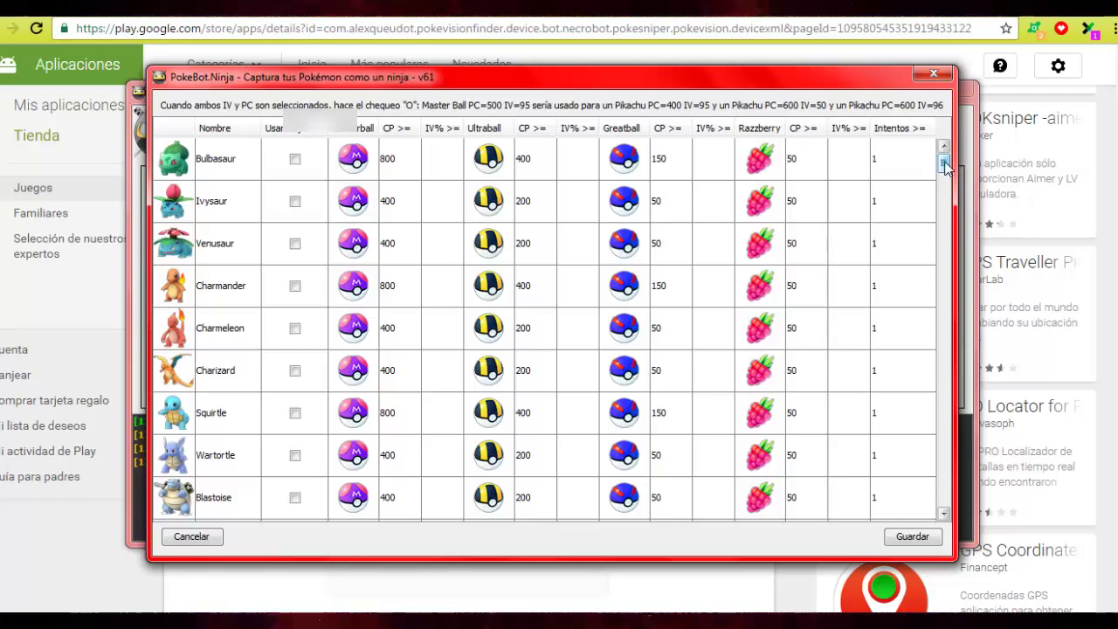
left_click_drag(944, 170, 967, 156)
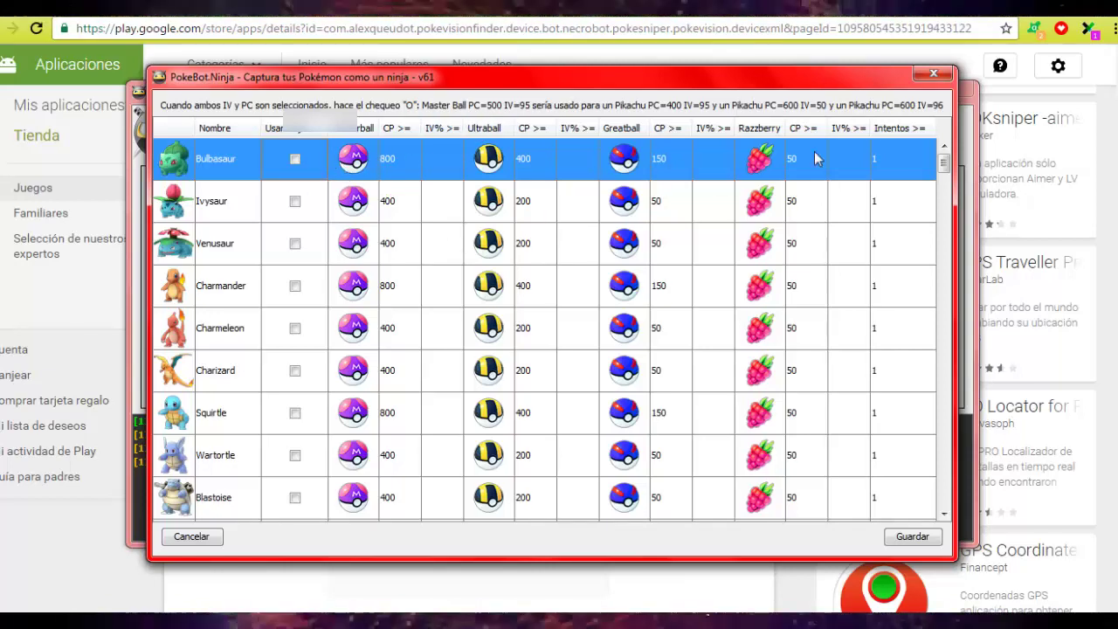
left_click(936, 76)
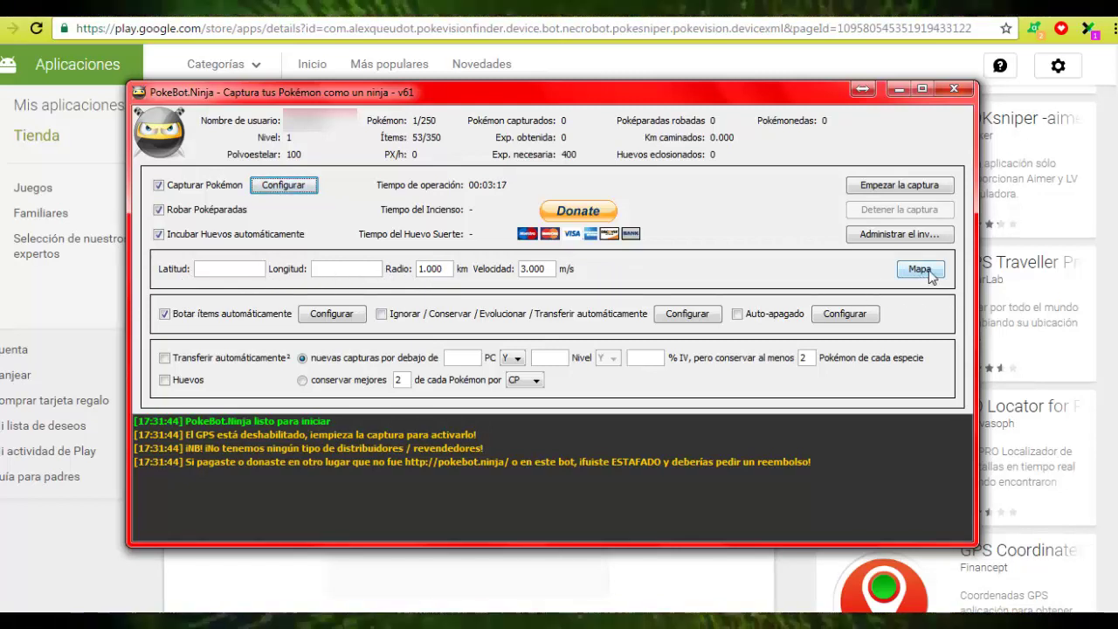
- Open the bot's map, accepting the Java warning and declining the donation, and show Seville, Sevilla, Spain
left_click(920, 271)
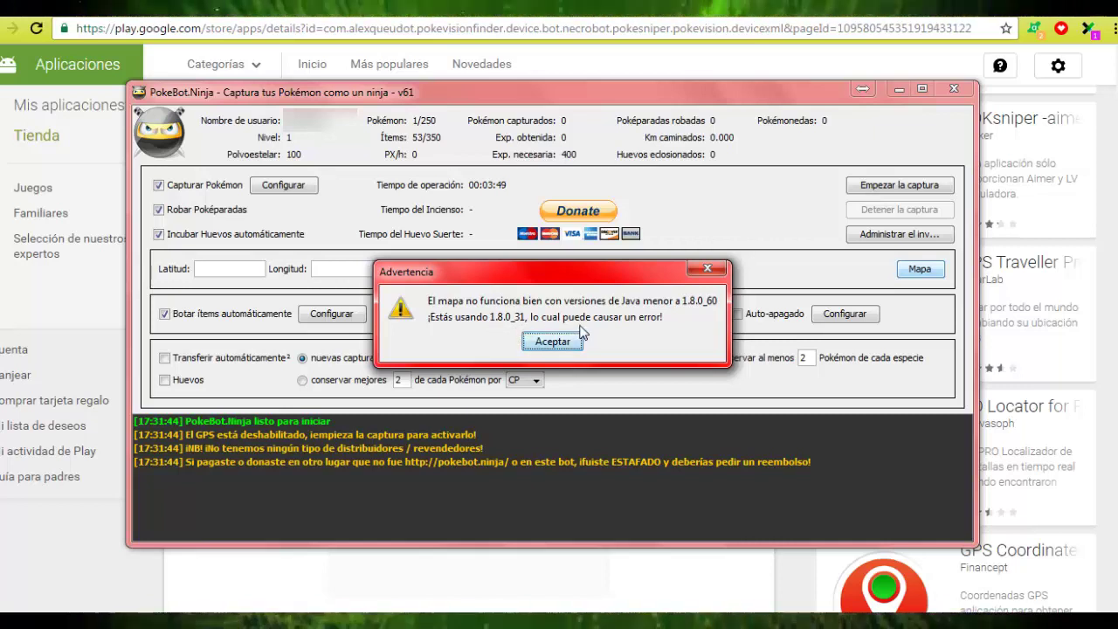
left_click(551, 342)
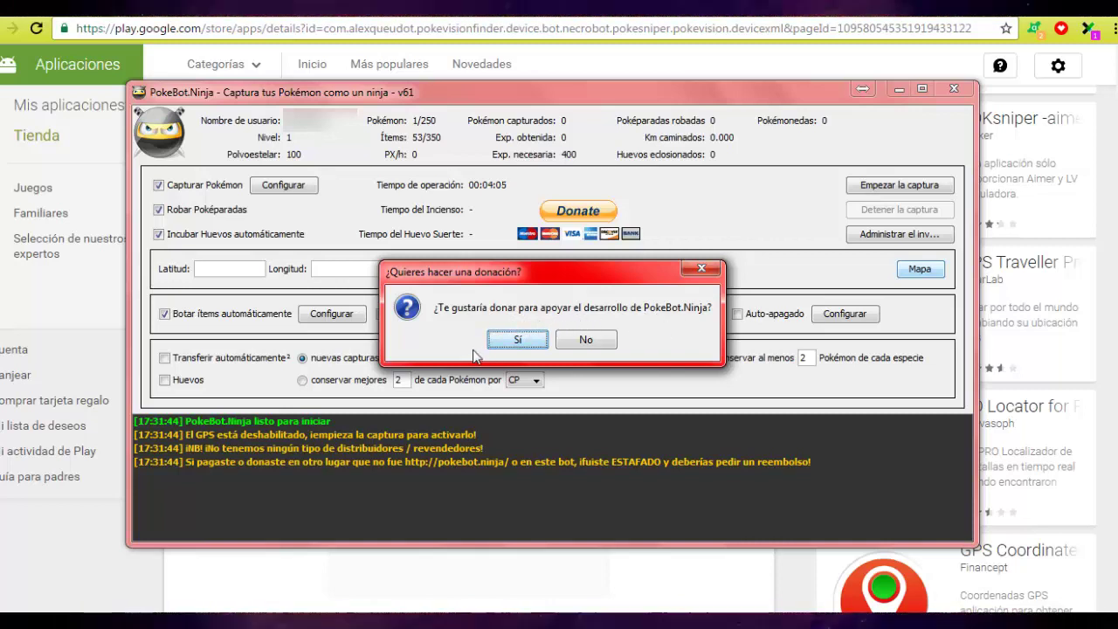
left_click(593, 341)
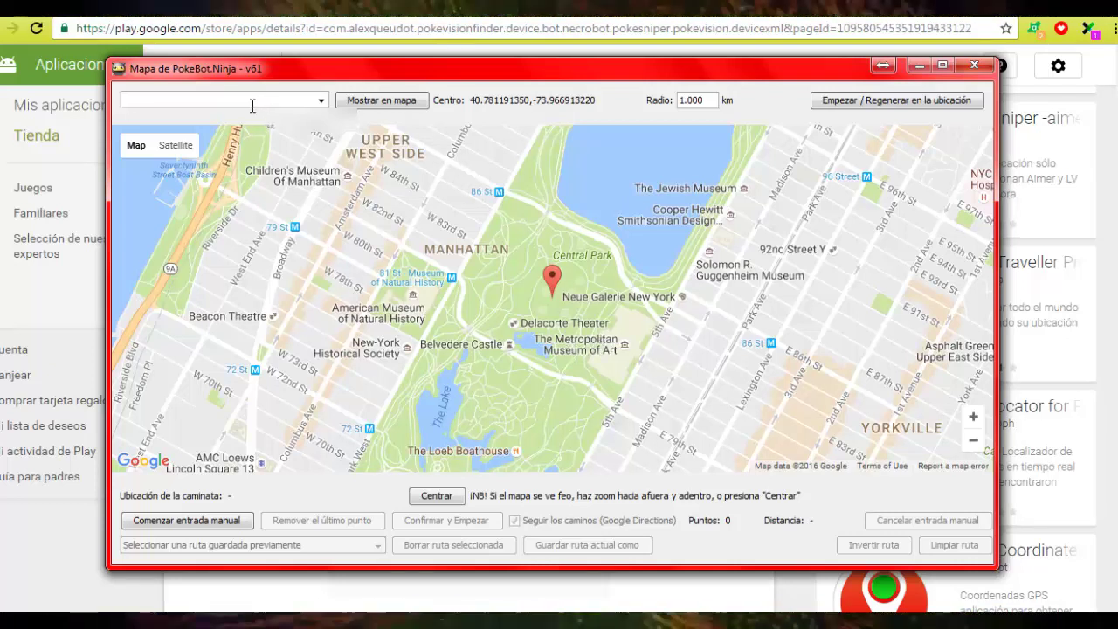
type("Seville, Sevilla, Spain")
key("Return")
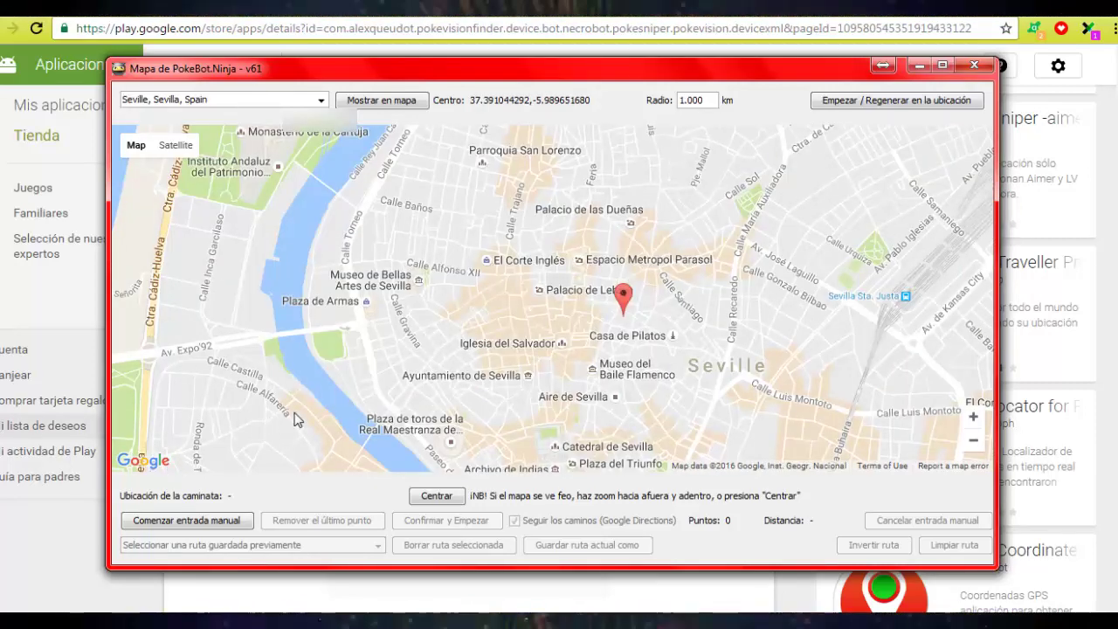
- Start a manual route and plot fifteen waypoints along the streets of central Seville, about 5.5 km in total
left_click(174, 522)
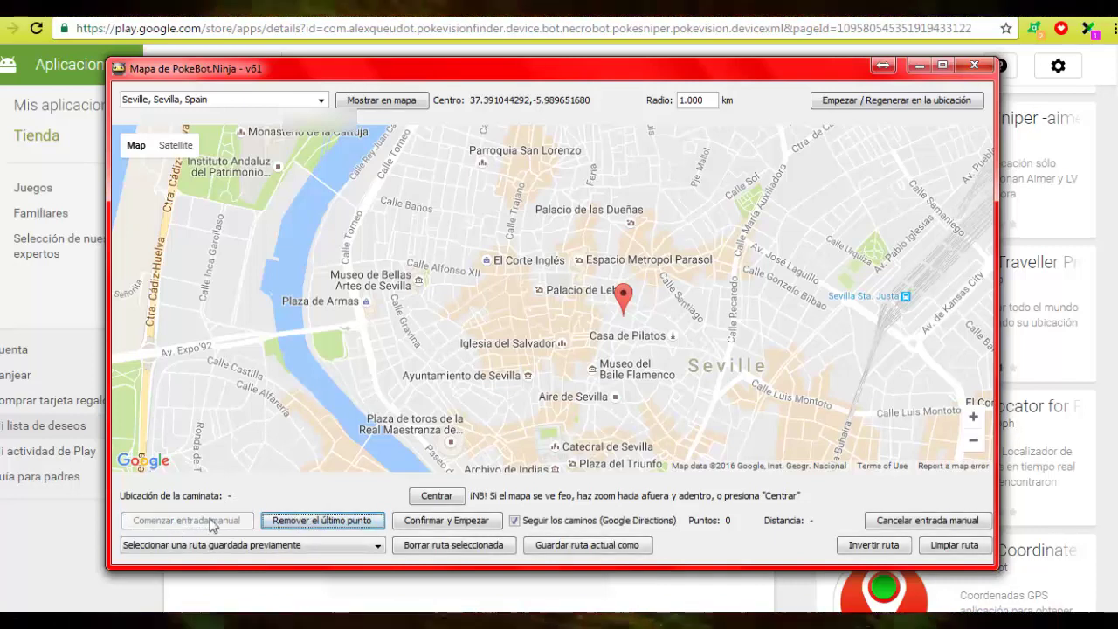
left_click(427, 168)
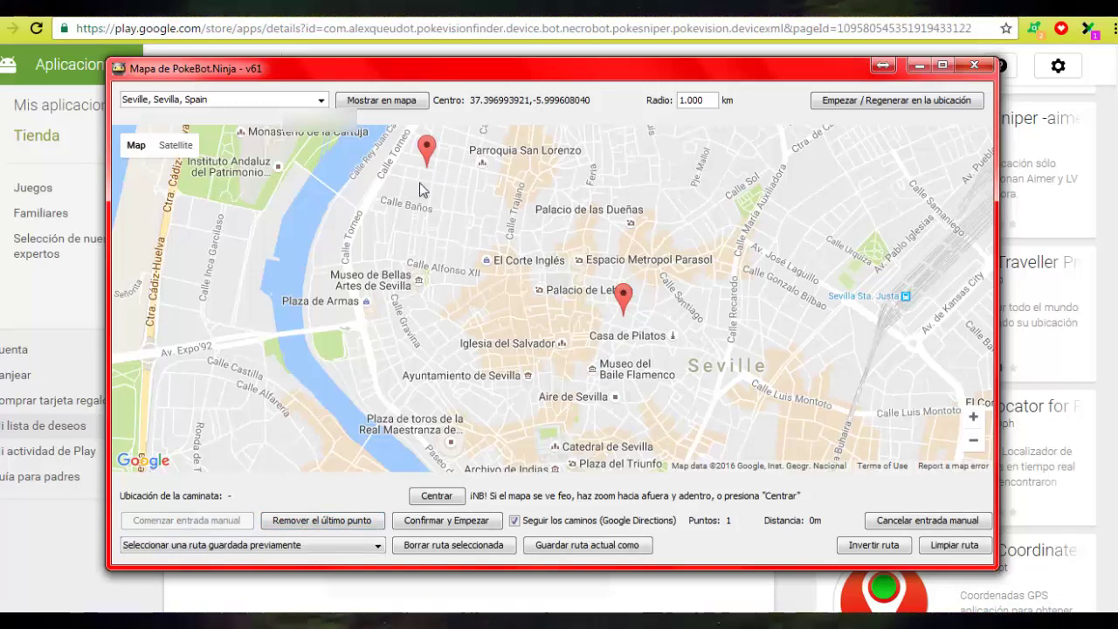
left_click(506, 172)
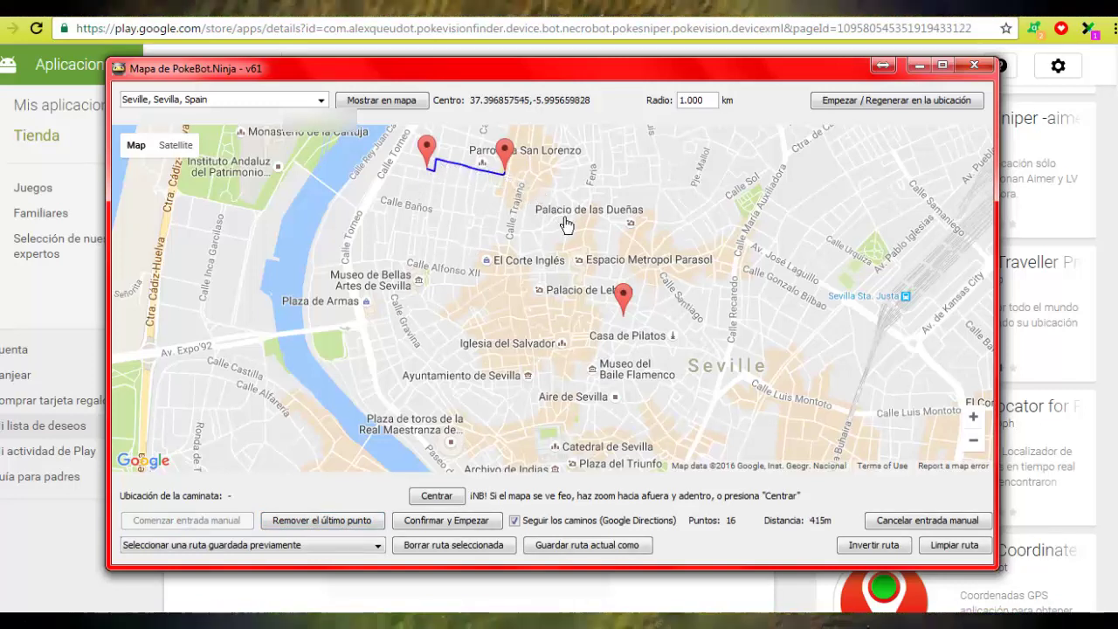
left_click(576, 171)
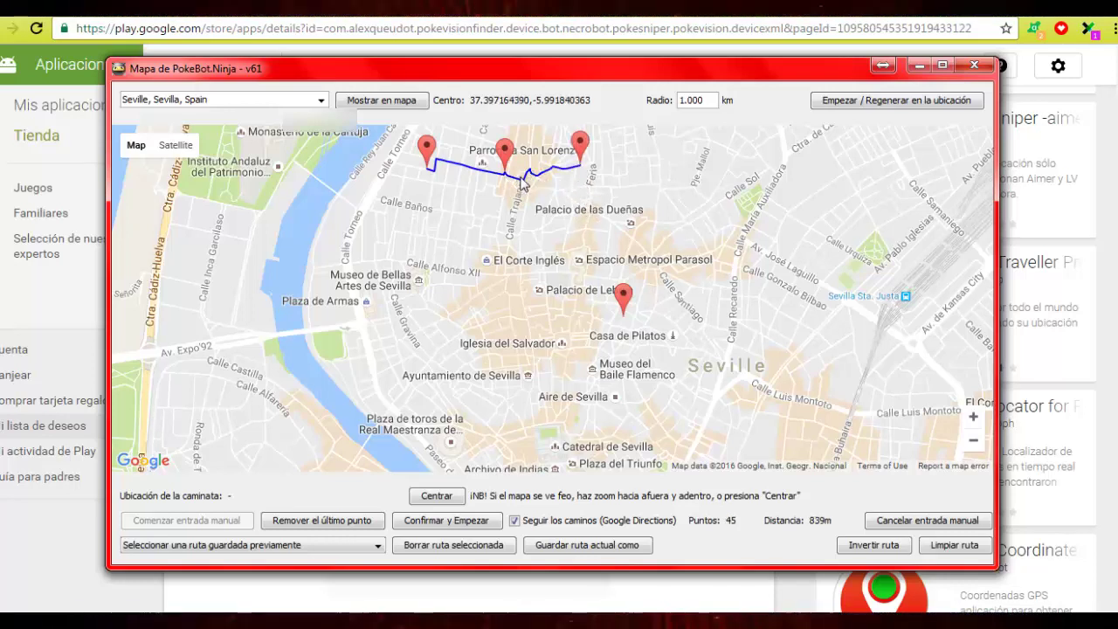
left_click(571, 198)
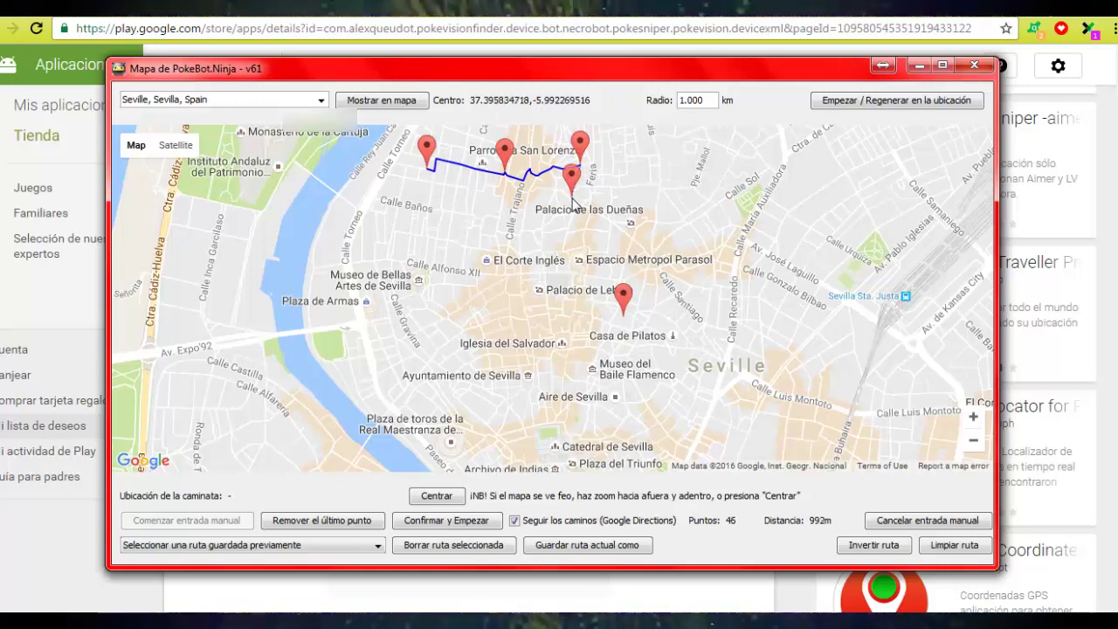
left_click(533, 229)
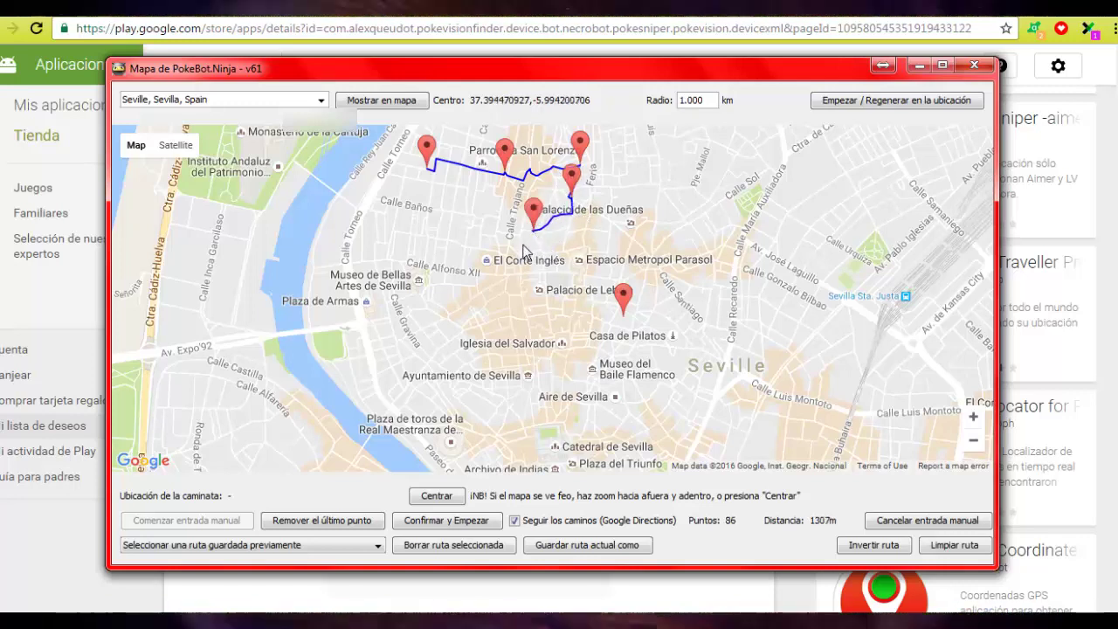
left_click(595, 278)
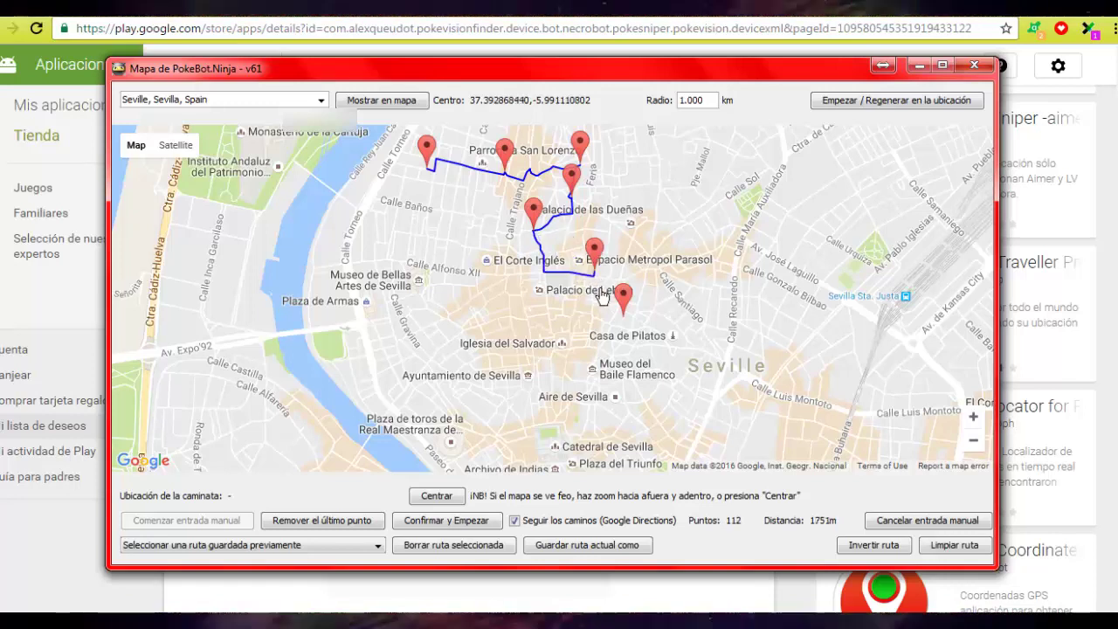
left_click(539, 316)
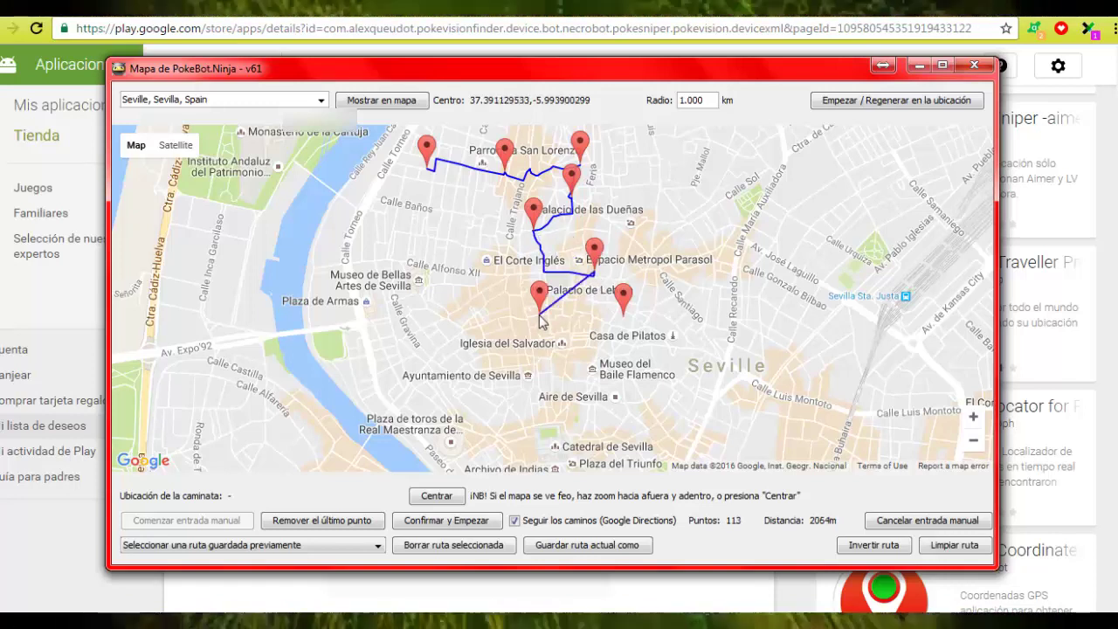
left_click(486, 302)
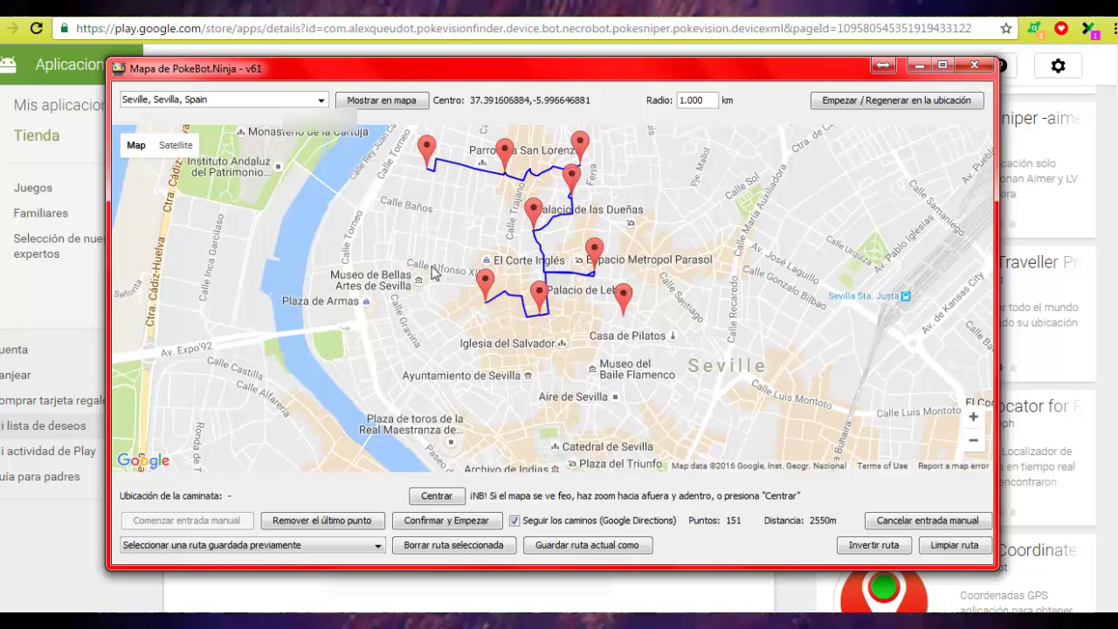
left_click(418, 297)
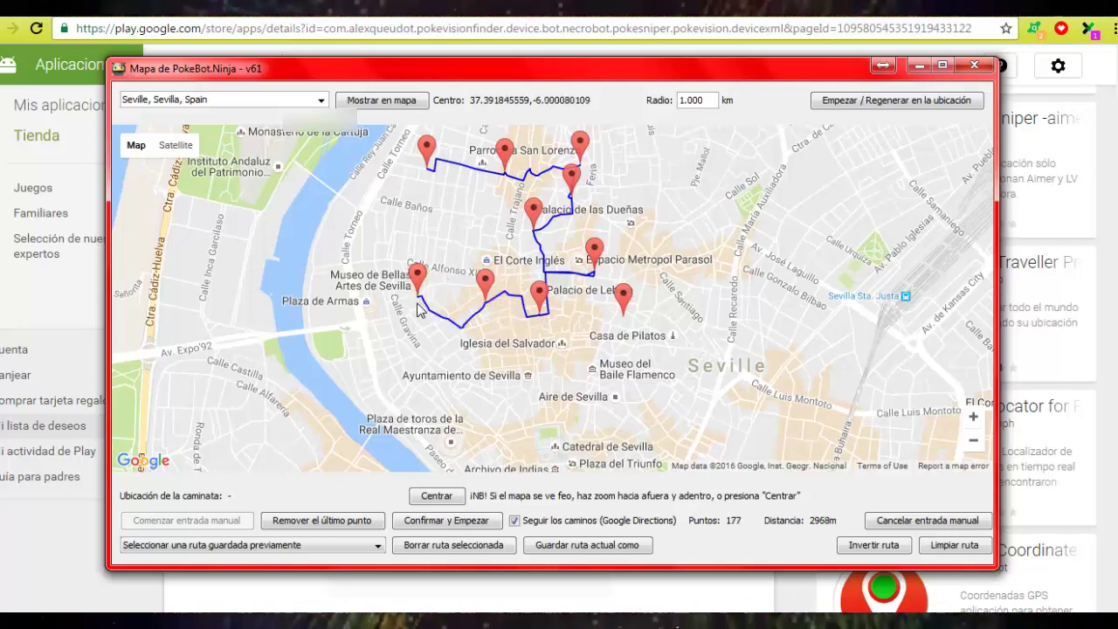
left_click(449, 243)
left_click(503, 207)
left_click(407, 185)
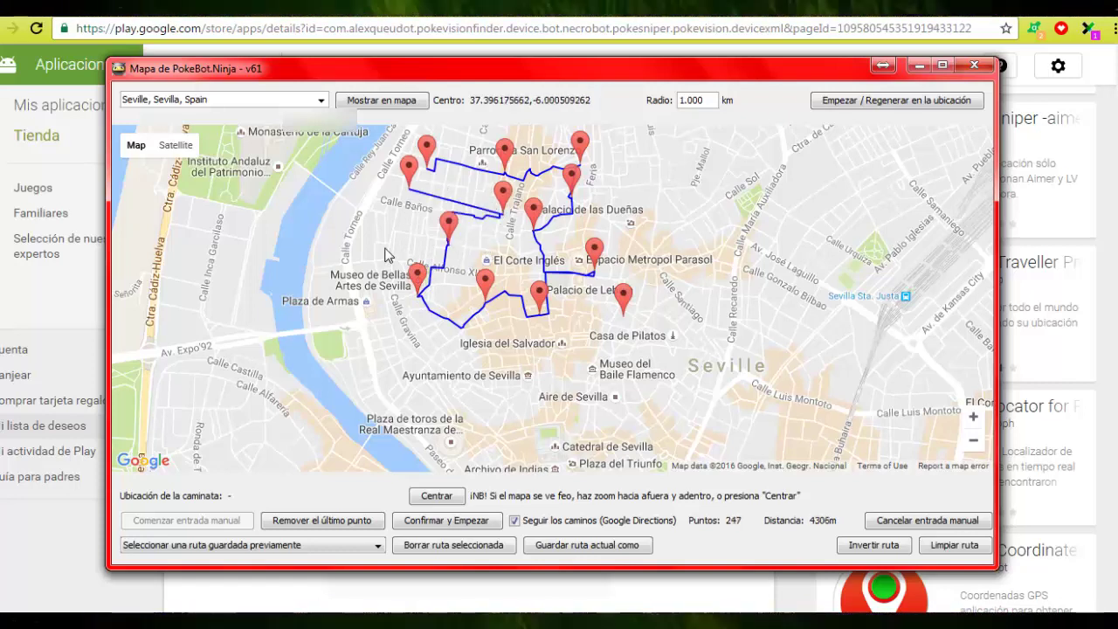
left_click(378, 255)
left_click(366, 184)
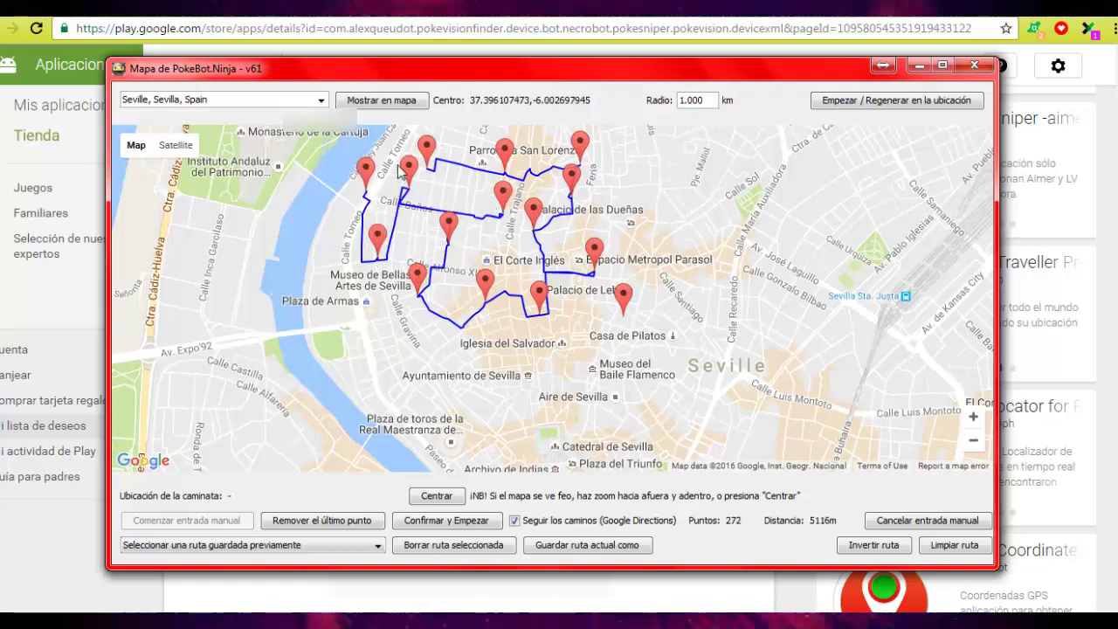
left_click(411, 137)
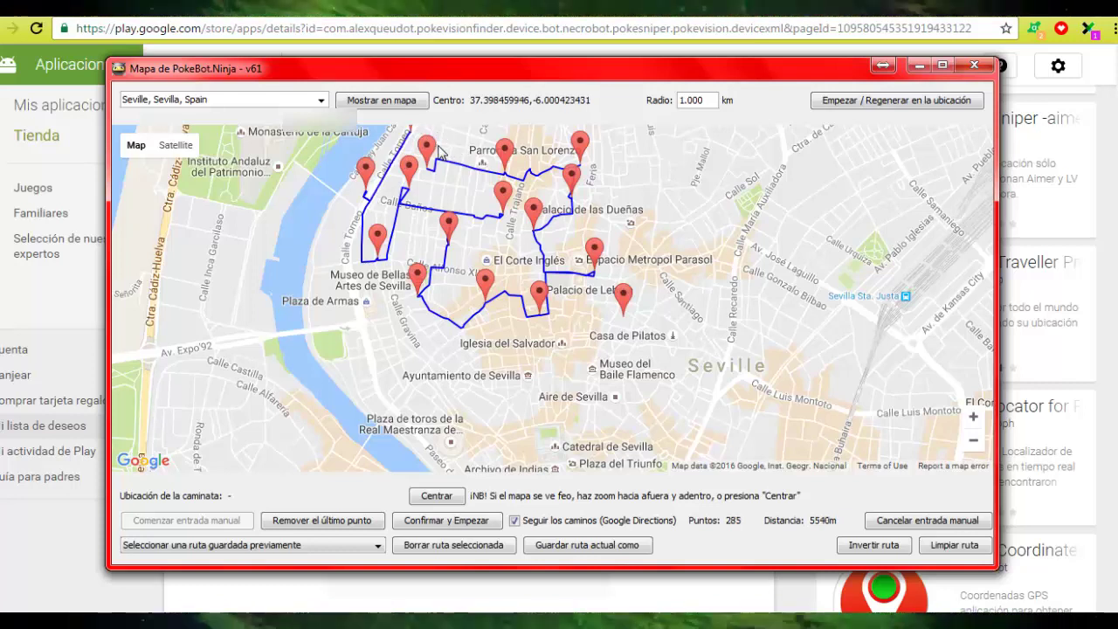